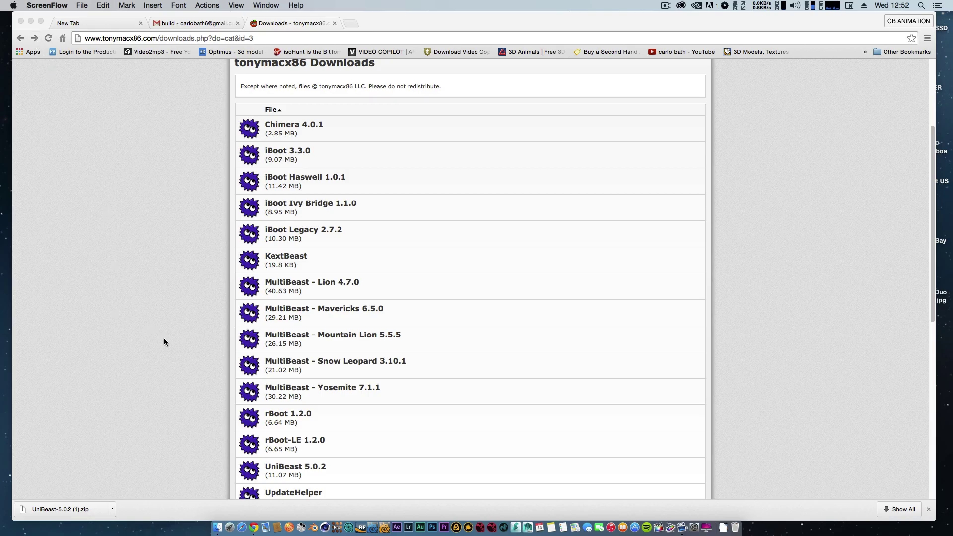
Step: Bring Chrome forward and reload the tonymacx86 downloads page
{"action": "scroll", "coordinate": [184, 369], "scroll_direction": "down", "scroll_amount": 3}
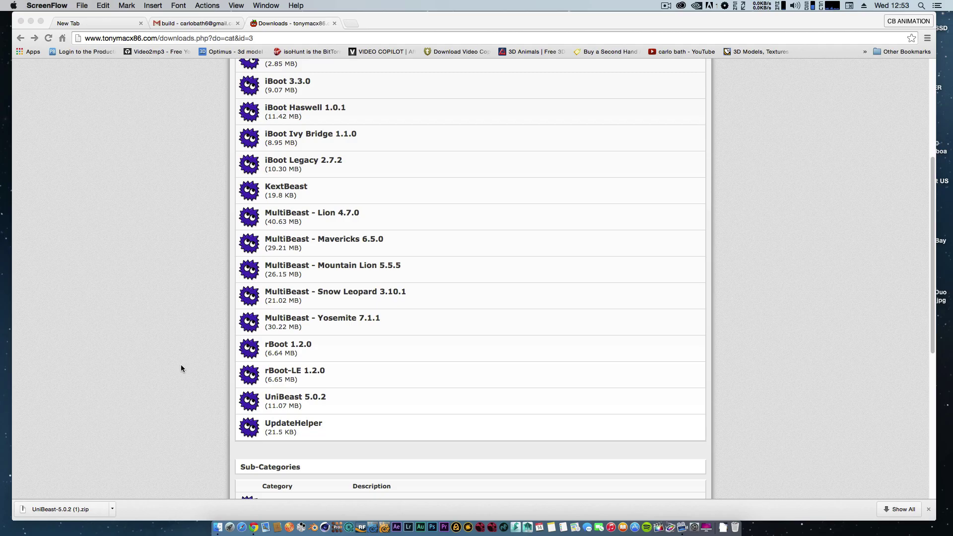
{"action": "scroll", "coordinate": [180, 364], "scroll_direction": "up", "scroll_amount": 1}
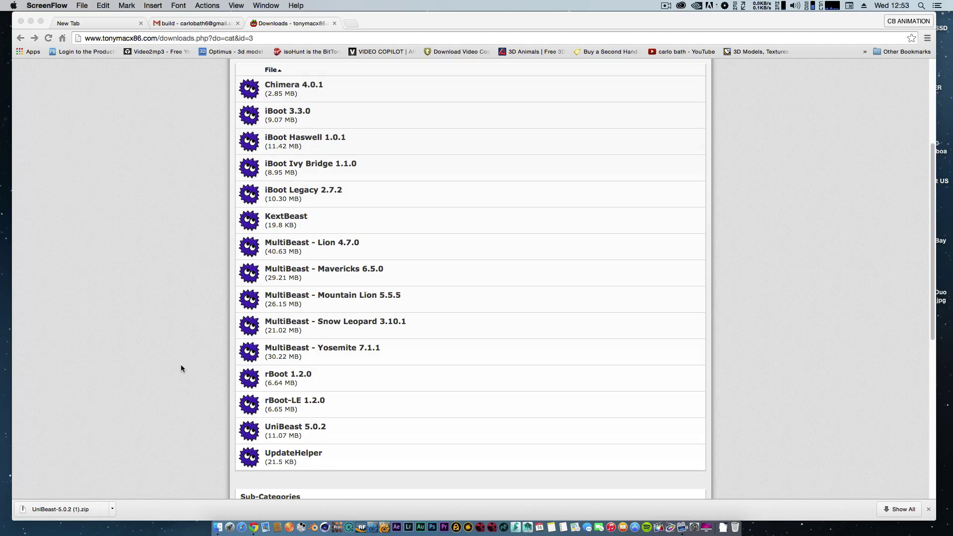
{"action": "scroll", "coordinate": [180, 364], "scroll_direction": "down", "scroll_amount": 3}
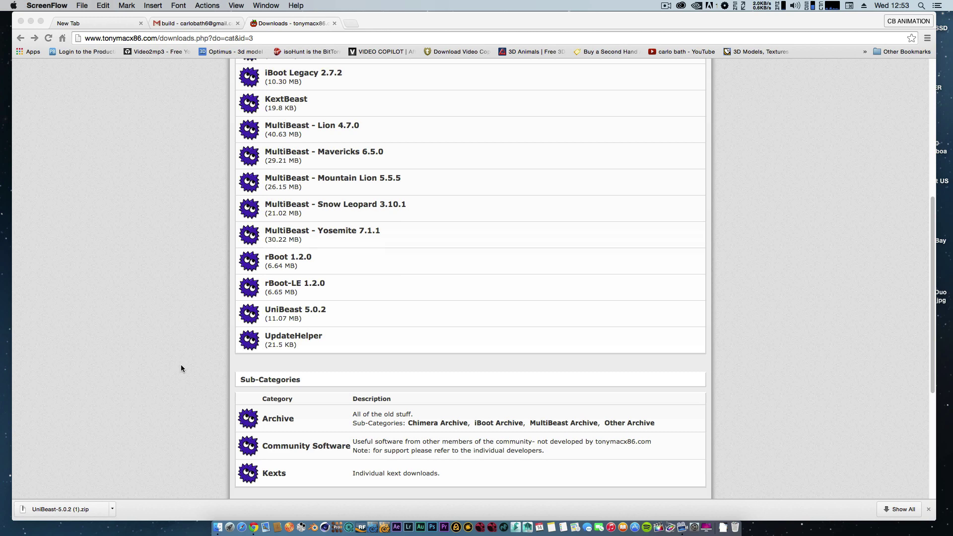
{"action": "left_click_drag", "start_coordinate": [619, 28], "coordinate": [622, 16]}
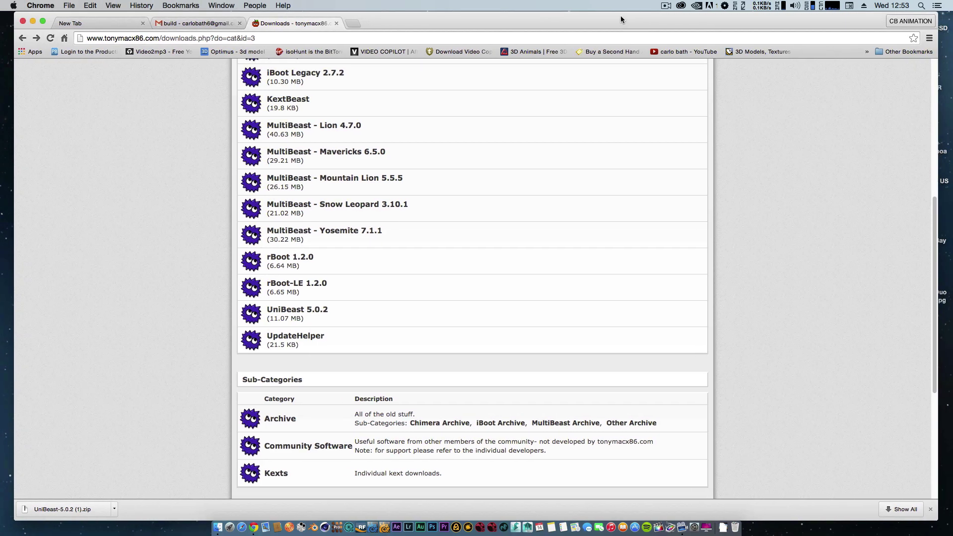
{"action": "scroll", "coordinate": [547, 180], "scroll_direction": "up", "scroll_amount": 10}
{"action": "mouse_move", "coordinate": [549, 184]}
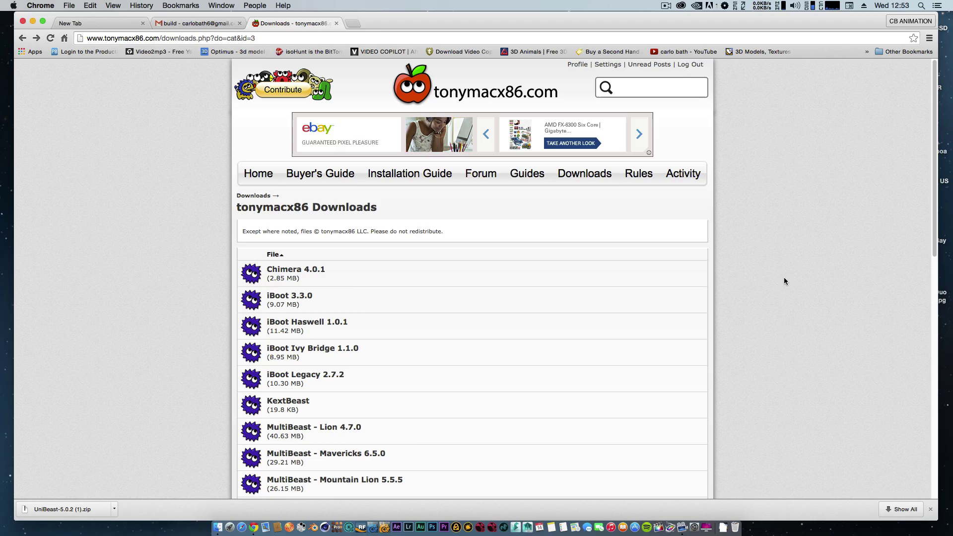
{"action": "scroll", "coordinate": [785, 279], "scroll_direction": "down", "scroll_amount": 5}
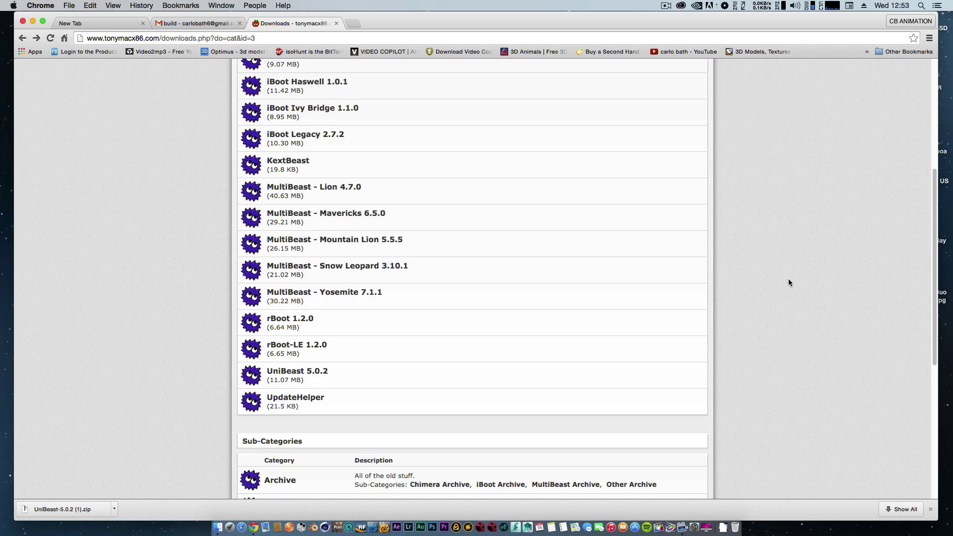
{"action": "scroll", "coordinate": [788, 281], "scroll_direction": "down", "scroll_amount": 3}
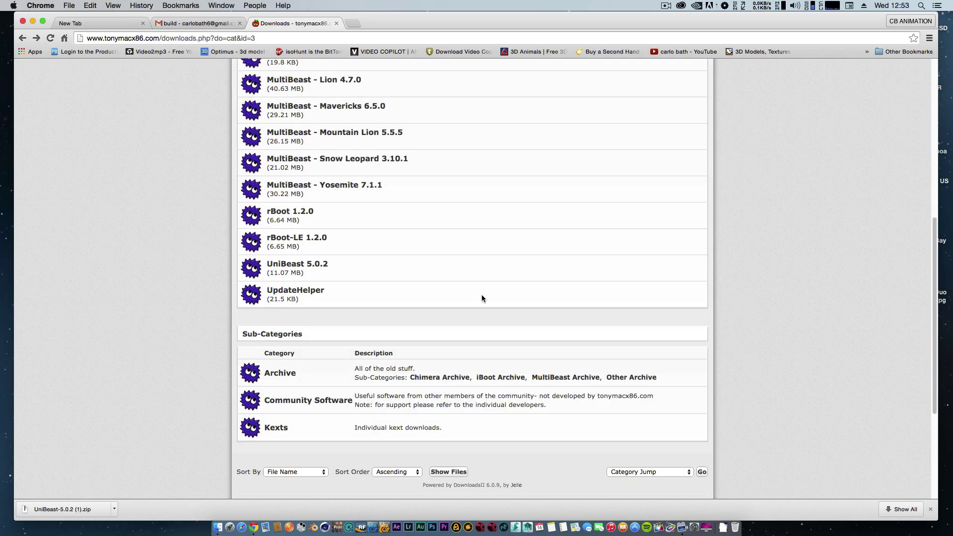
{"action": "scroll", "coordinate": [426, 328], "scroll_direction": "up", "scroll_amount": 5}
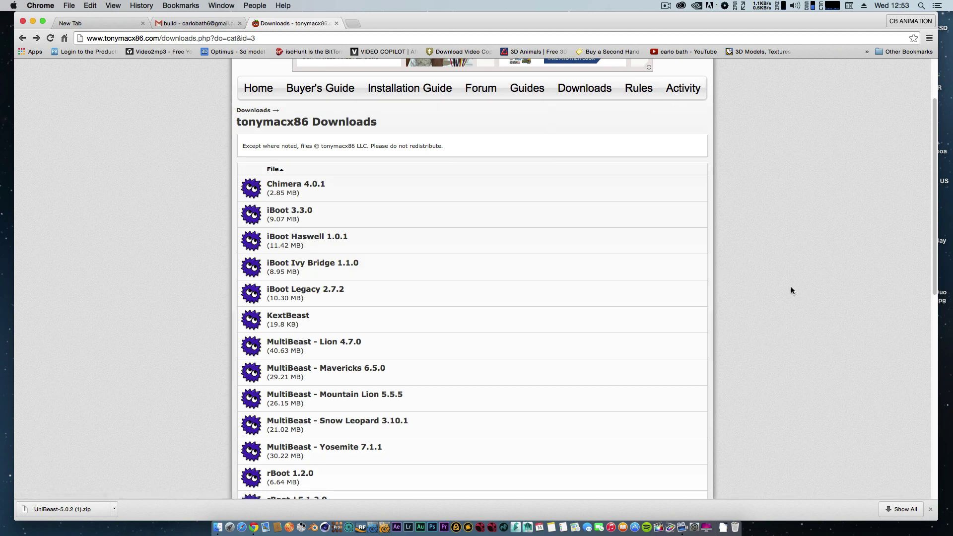
{"action": "scroll", "coordinate": [791, 287], "scroll_direction": "up", "scroll_amount": 2}
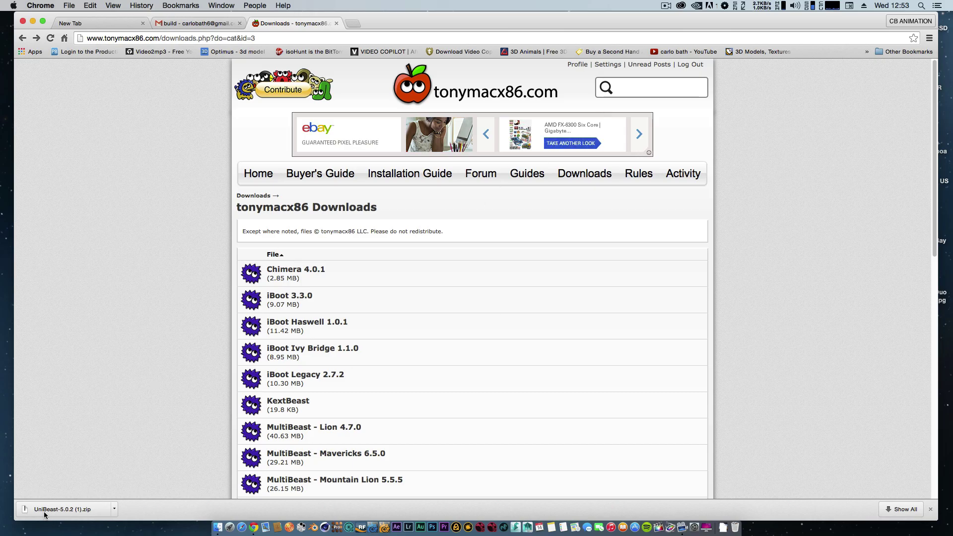
{"action": "mouse_move", "coordinate": [585, 175]}
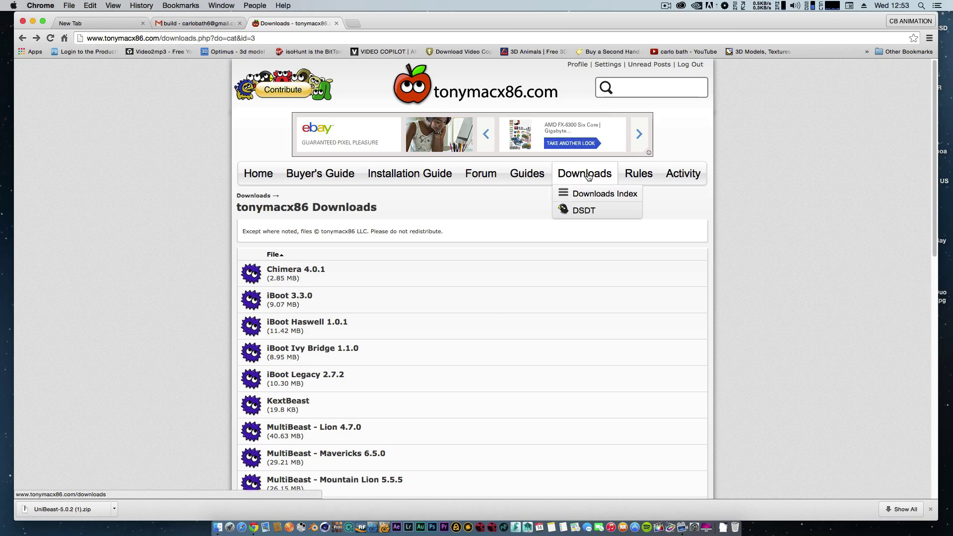
{"action": "left_click", "coordinate": [592, 178]}
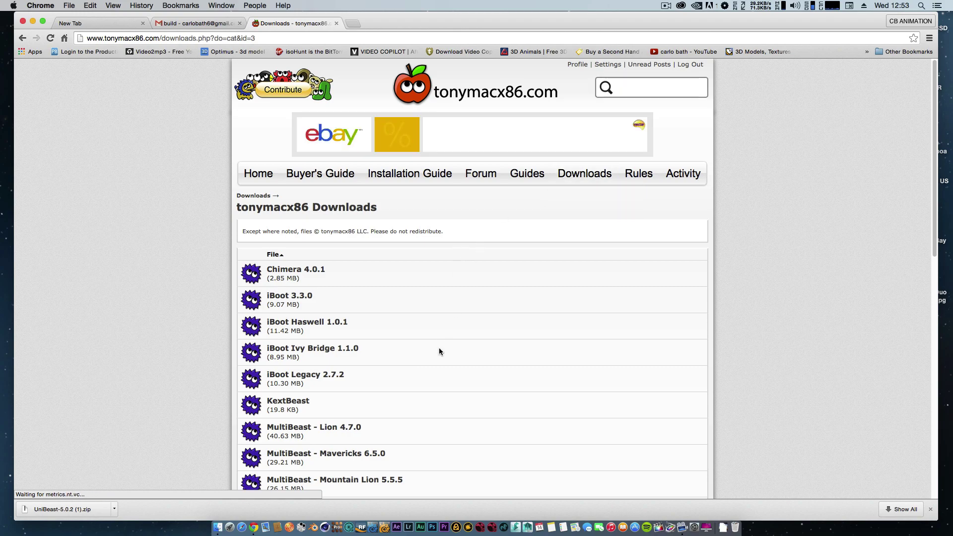
Step: Download MultiBeast - Yosemite 7.1.1, then minimize Chrome to show the desktop
{"action": "scroll", "coordinate": [436, 346], "scroll_direction": "down", "scroll_amount": 3}
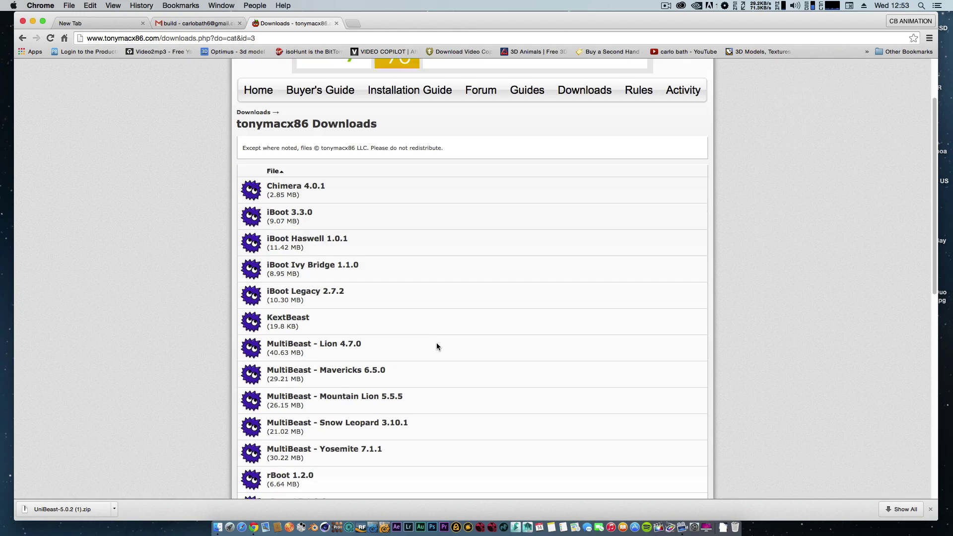
{"action": "left_click", "coordinate": [342, 450]}
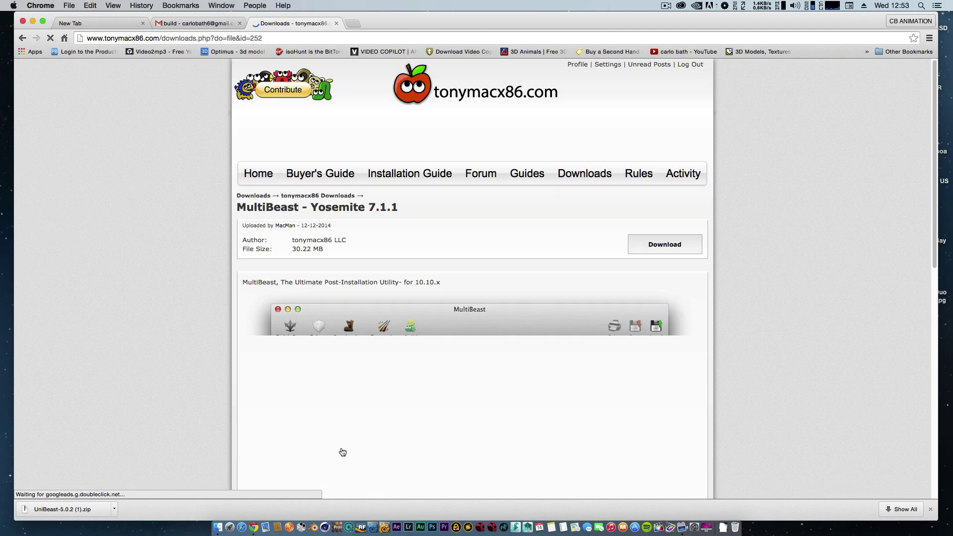
{"action": "scroll", "coordinate": [680, 282], "scroll_direction": "down", "scroll_amount": 4}
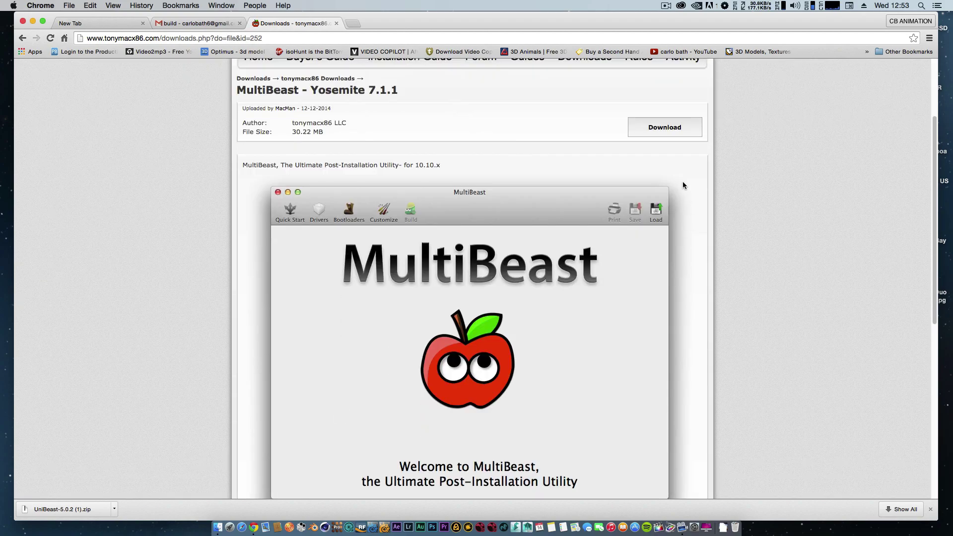
{"action": "left_click", "coordinate": [675, 132]}
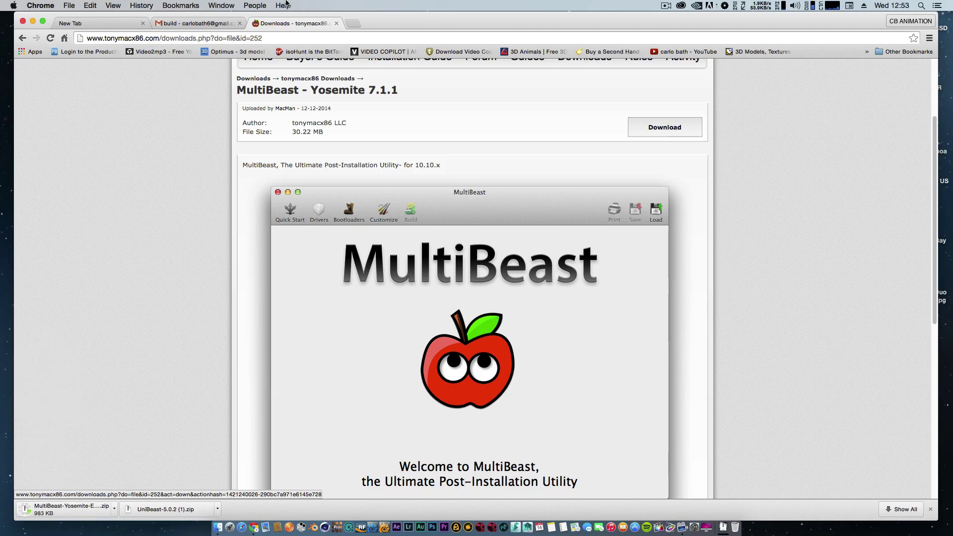
{"action": "left_click", "coordinate": [33, 21]}
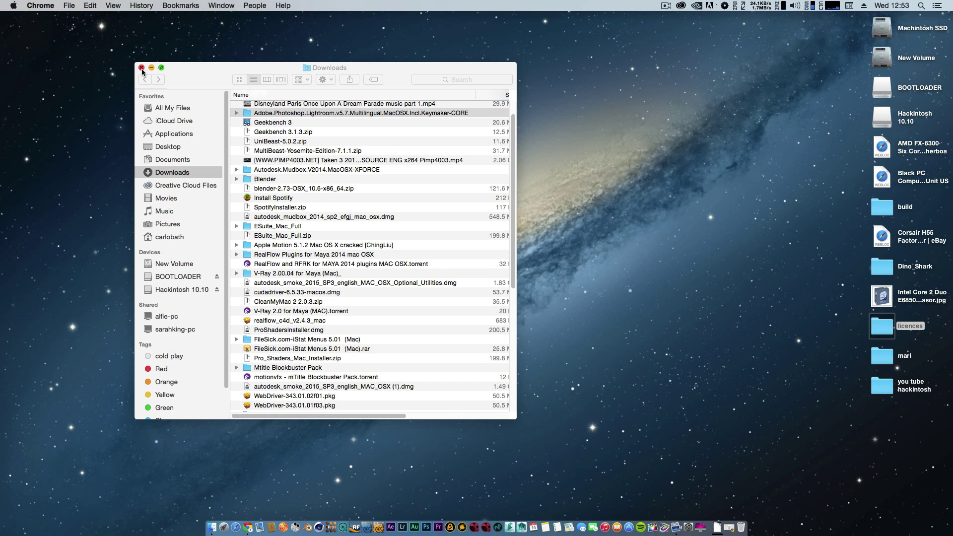
Step: Close the Downloads window and launch Disk Utility from Go > Utilities
{"action": "left_click", "coordinate": [142, 67]}
{"action": "left_click", "coordinate": [129, 6]}
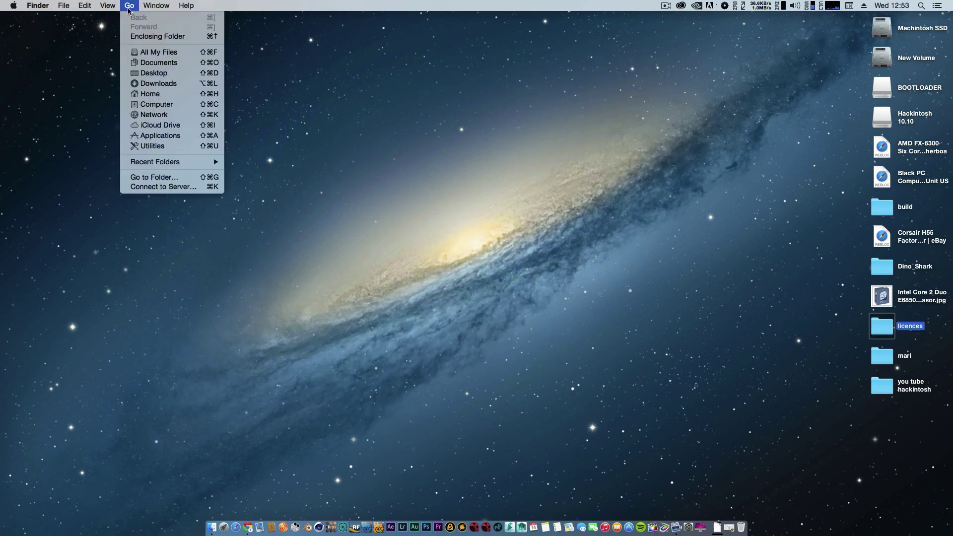
{"action": "left_click", "coordinate": [153, 146]}
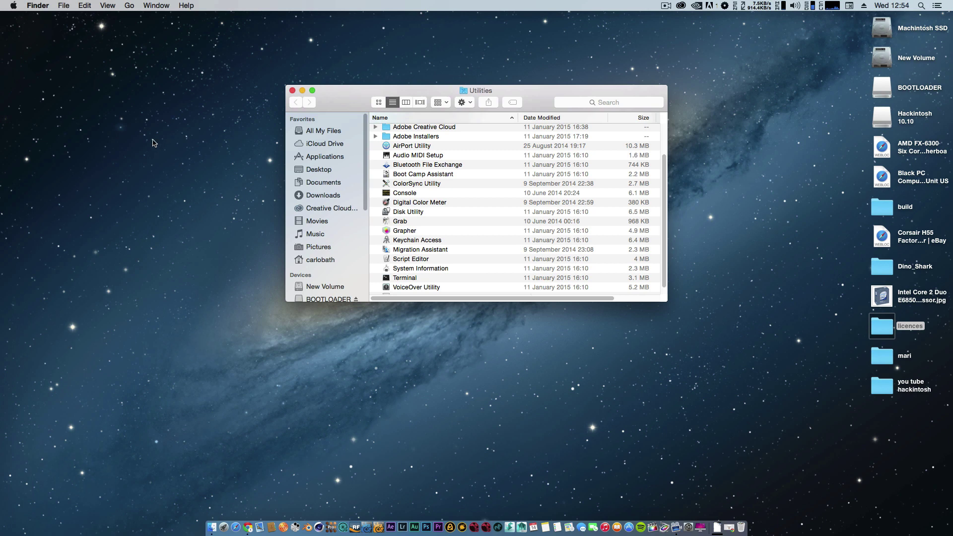
{"action": "double_click", "coordinate": [409, 213]}
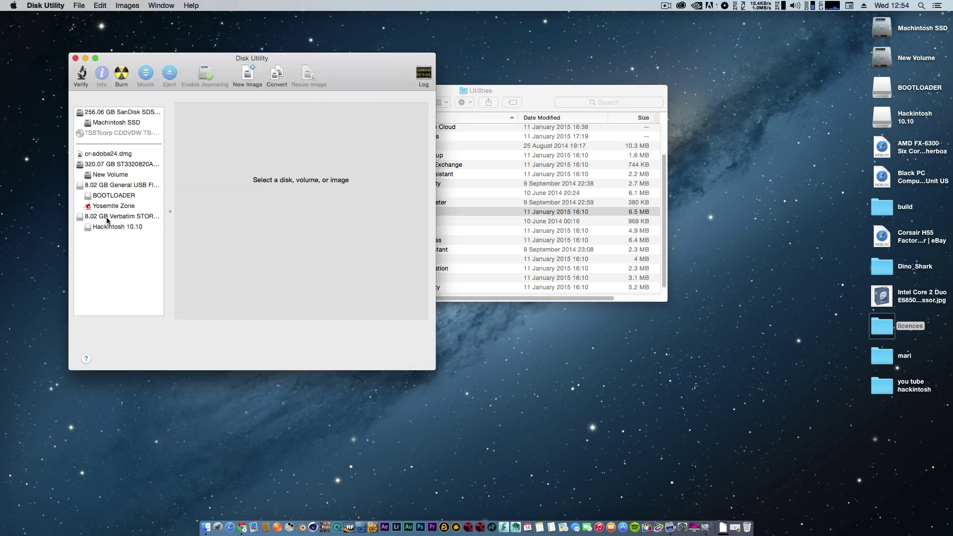
Step: Confirm the 8.02 GB Verbatim drive has one 7.67 GB Hackintosh 10.10 partition, then quit Disk Utility
{"action": "left_click", "coordinate": [114, 227]}
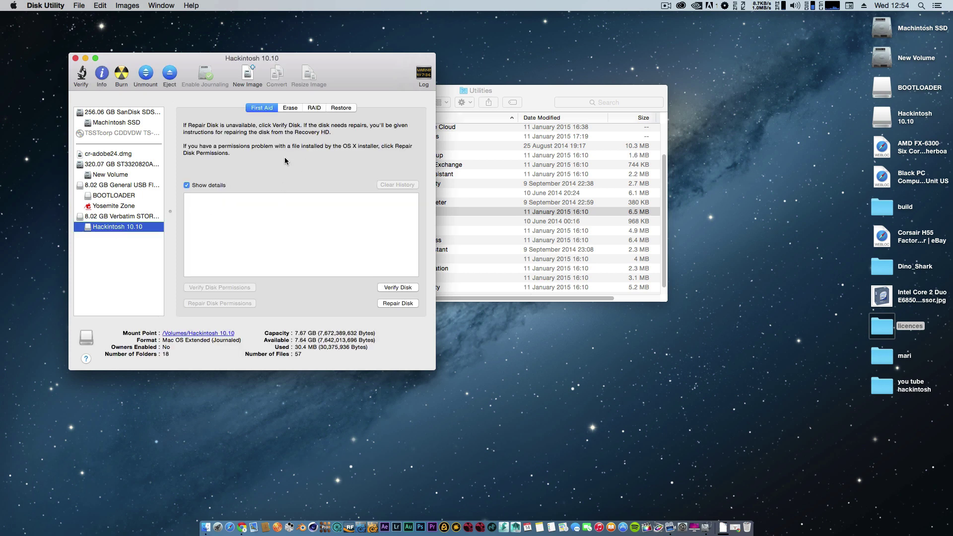
{"action": "left_click", "coordinate": [99, 218]}
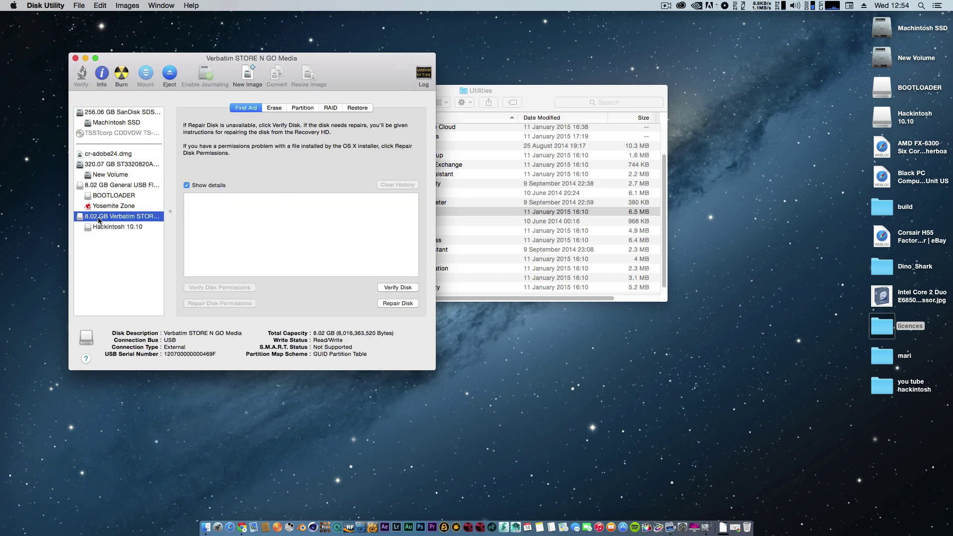
{"action": "left_click", "coordinate": [304, 107]}
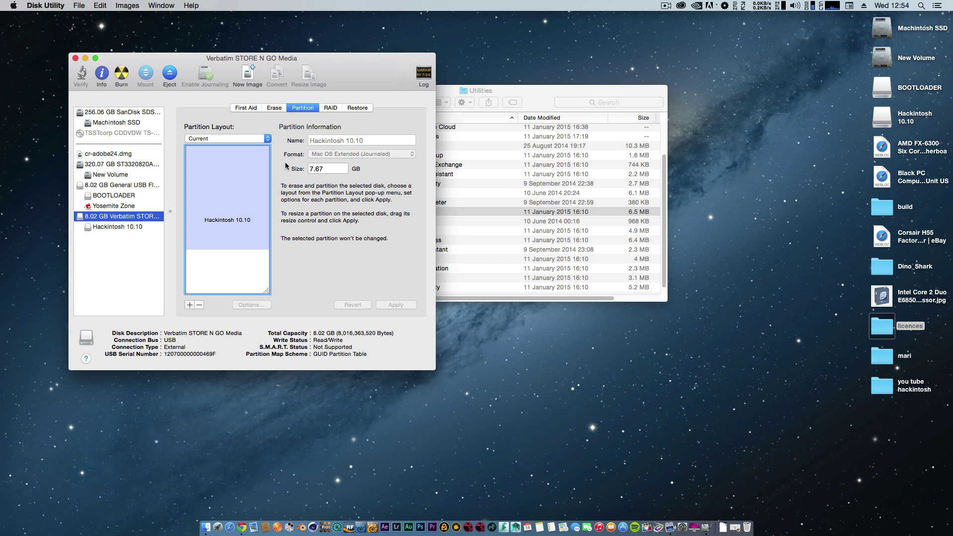
{"action": "left_click", "coordinate": [75, 59]}
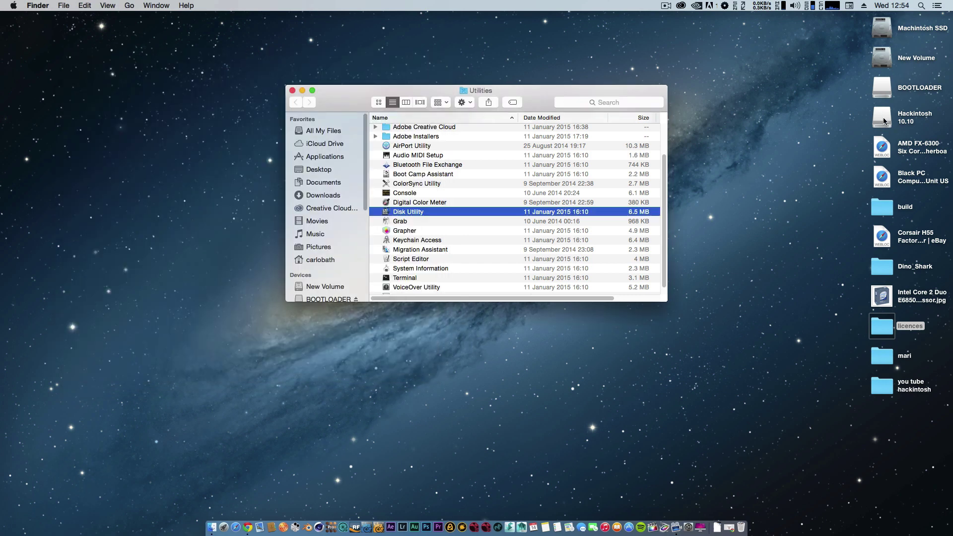
Step: Close Utilities and move the UniBeast-5.0.2 (1).zip and MultiBeast zips from Downloads to the desktop
{"action": "left_click_drag", "start_coordinate": [656, 94], "coordinate": [579, 177]}
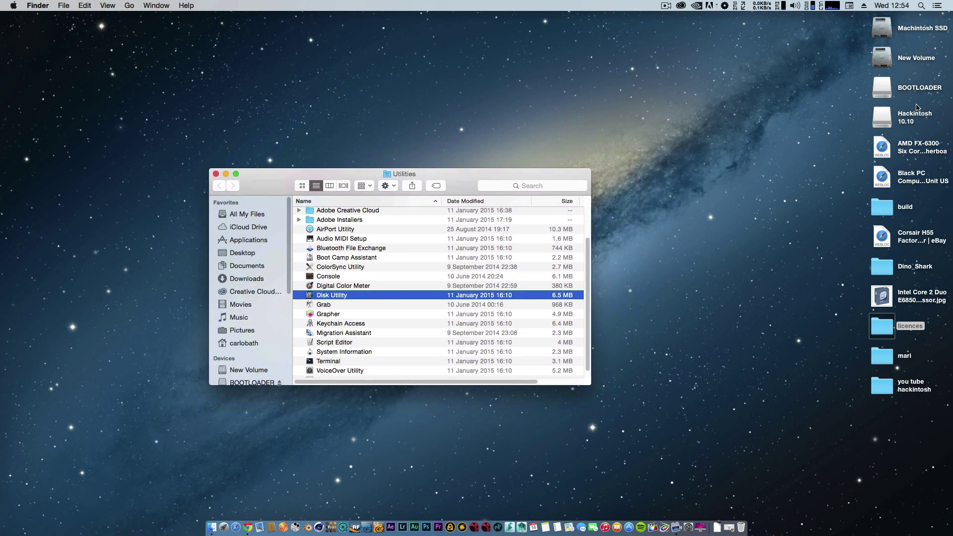
{"action": "left_click", "coordinate": [215, 174]}
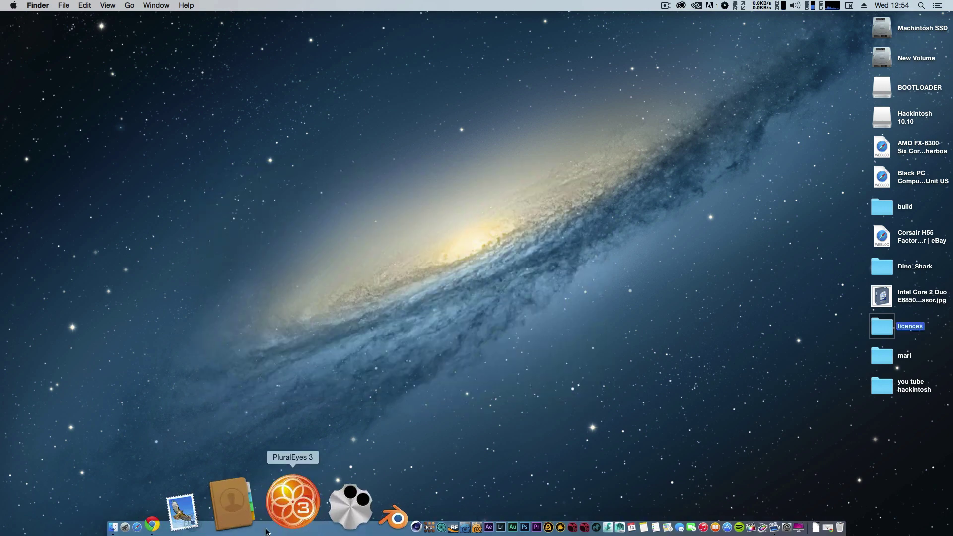
{"action": "left_click", "coordinate": [221, 502]}
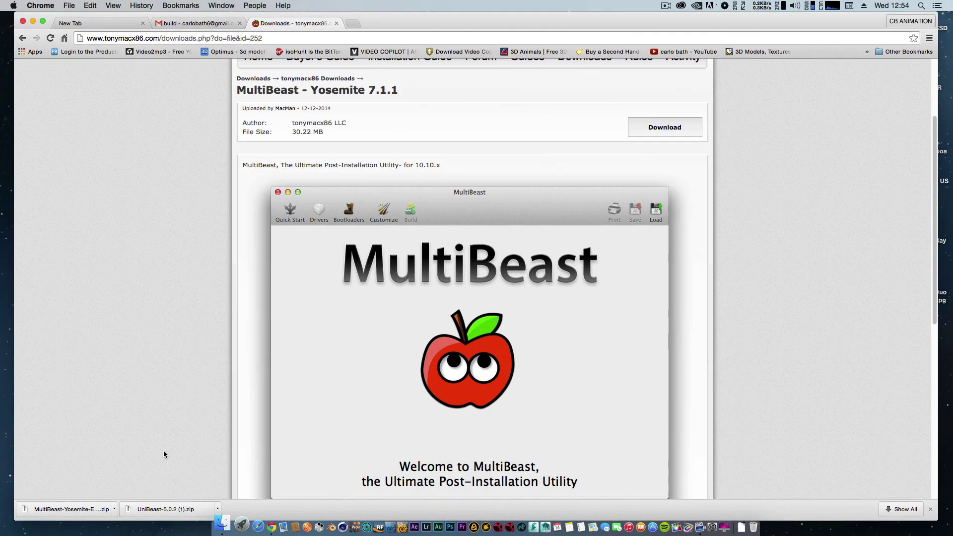
{"action": "left_click", "coordinate": [33, 21]}
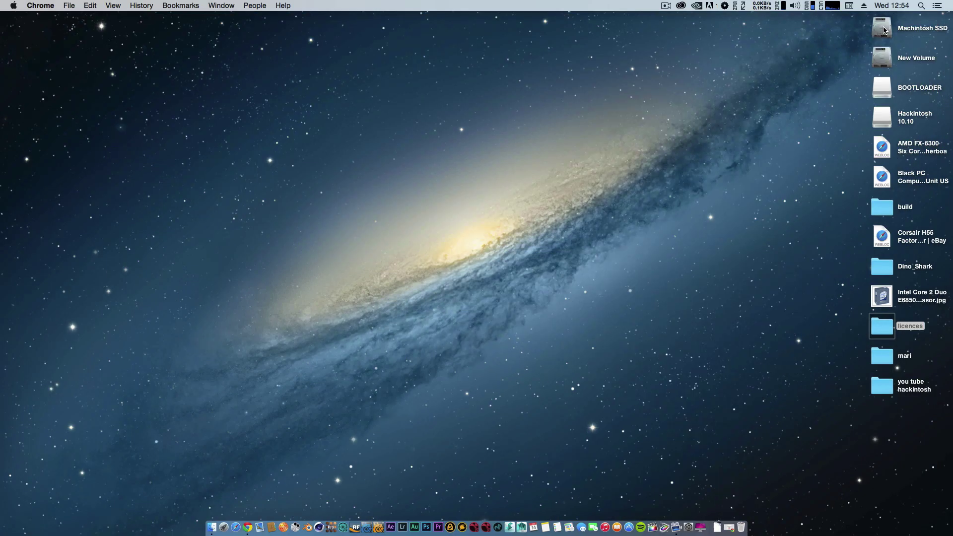
{"action": "double_click", "coordinate": [882, 29]}
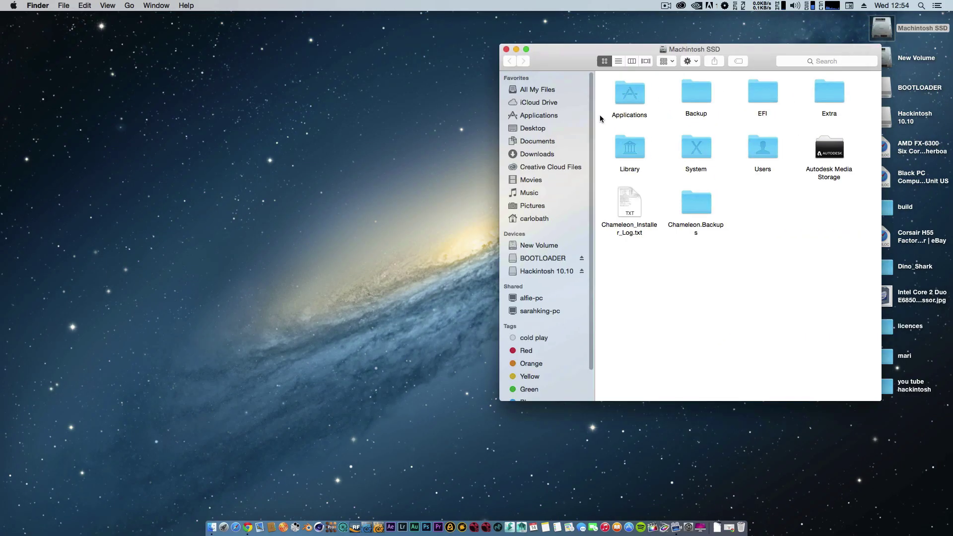
{"action": "left_click", "coordinate": [529, 154]}
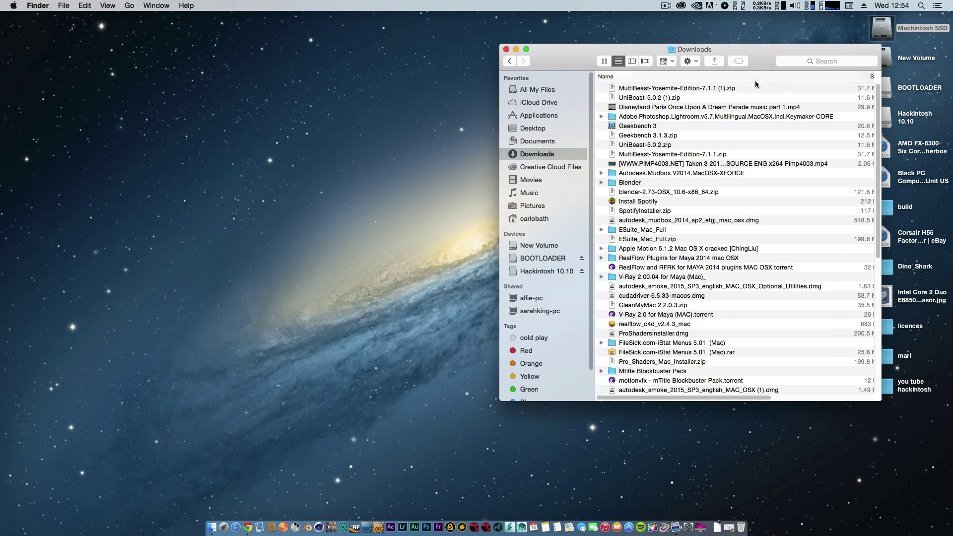
{"action": "left_click_drag", "start_coordinate": [758, 88], "coordinate": [747, 100]}
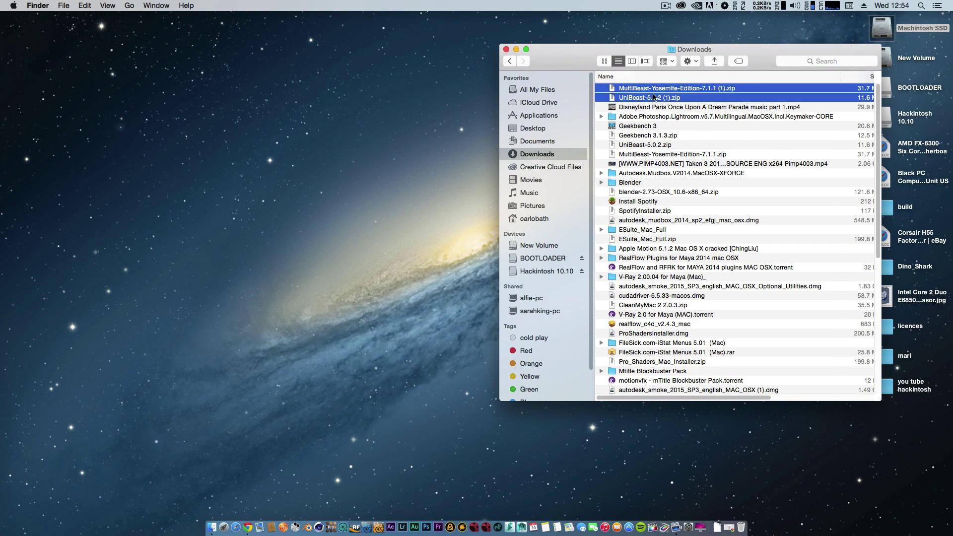
{"action": "left_click_drag", "start_coordinate": [654, 97], "coordinate": [395, 189]}
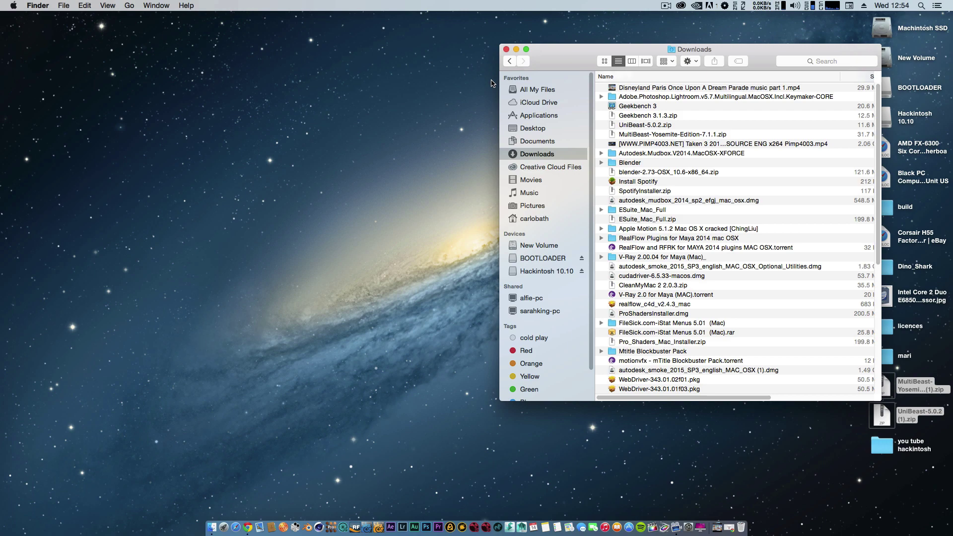
{"action": "left_click", "coordinate": [516, 49]}
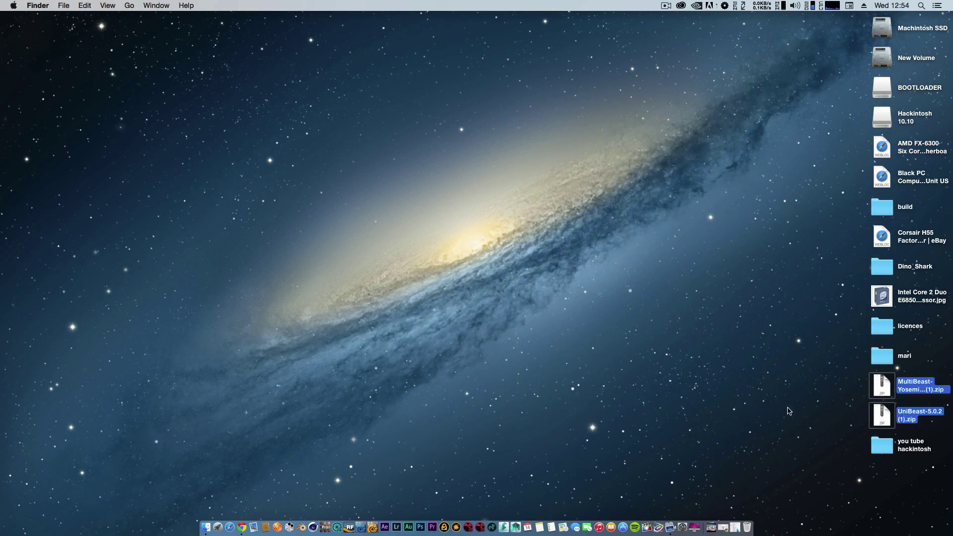
Step: Extract both zips on the desktop into the UniBeast app and MultiBeast - Yosemite Edition folder
{"action": "left_click", "coordinate": [789, 411]}
{"action": "double_click", "coordinate": [881, 417]}
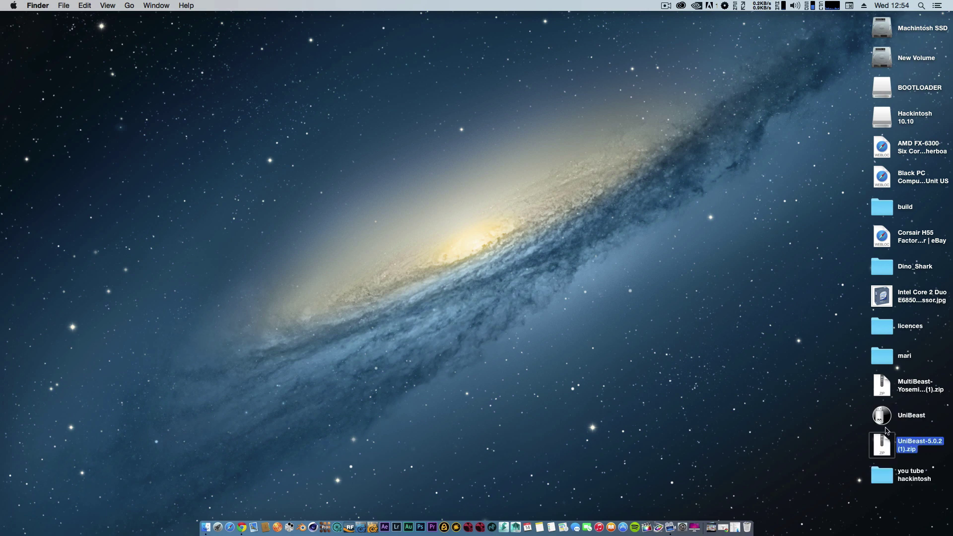
{"action": "double_click", "coordinate": [886, 386]}
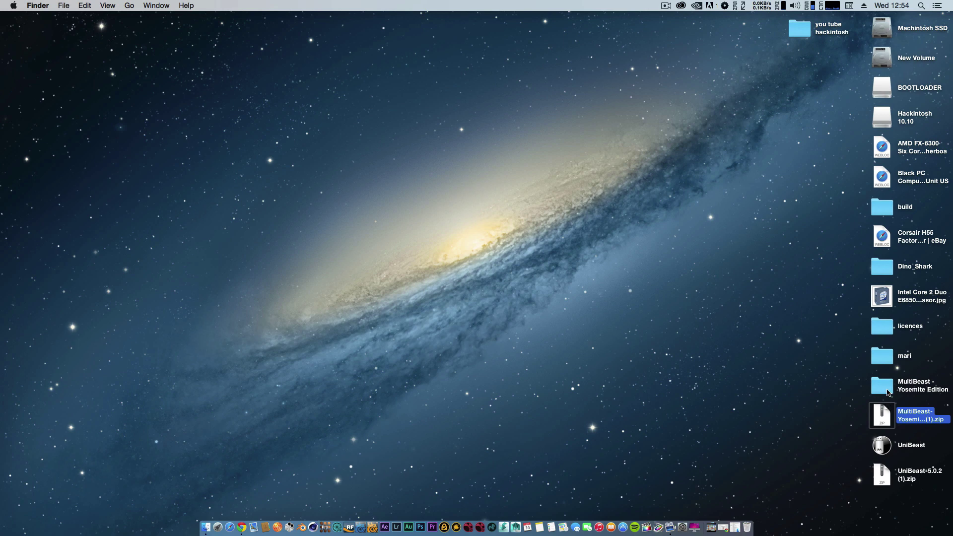
{"action": "left_click", "coordinate": [843, 411]}
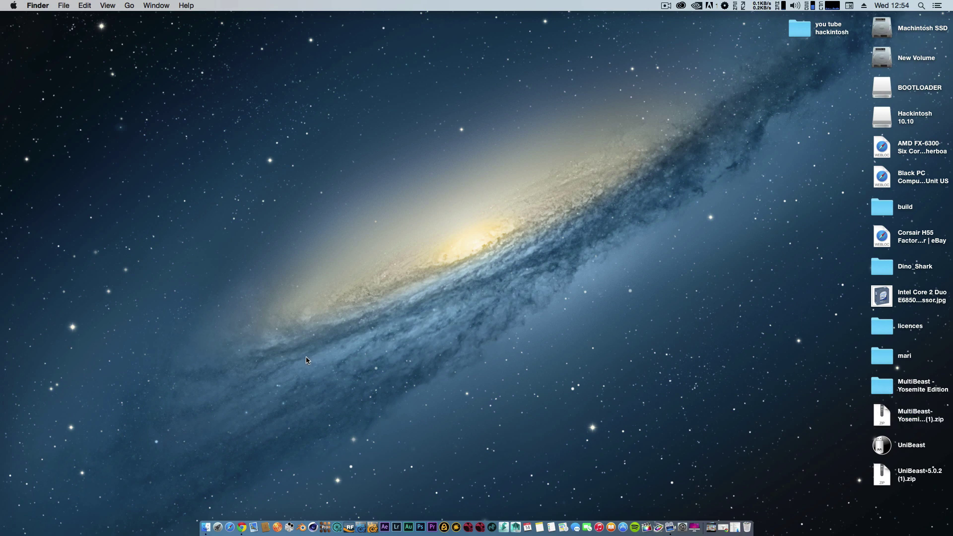
{"action": "left_click", "coordinate": [217, 524]}
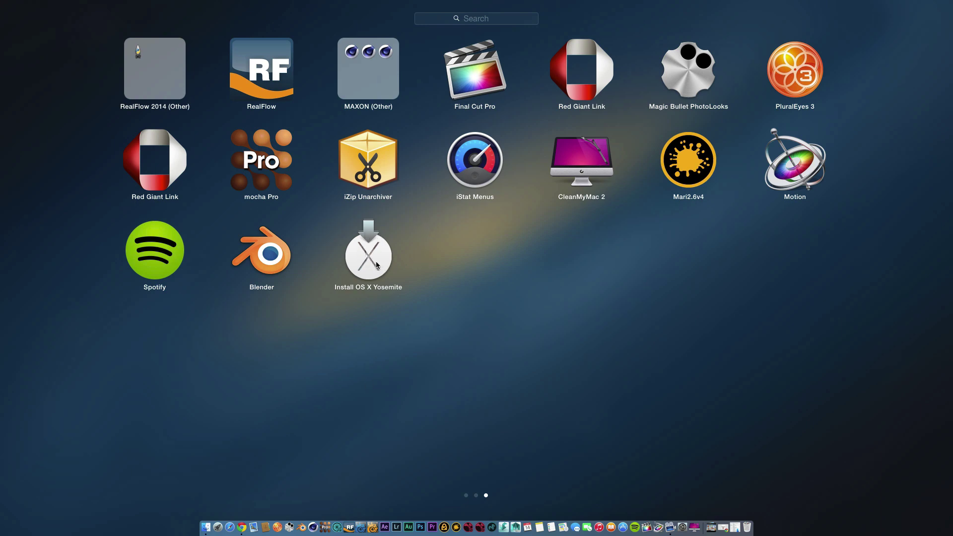
{"action": "left_click", "coordinate": [353, 410]}
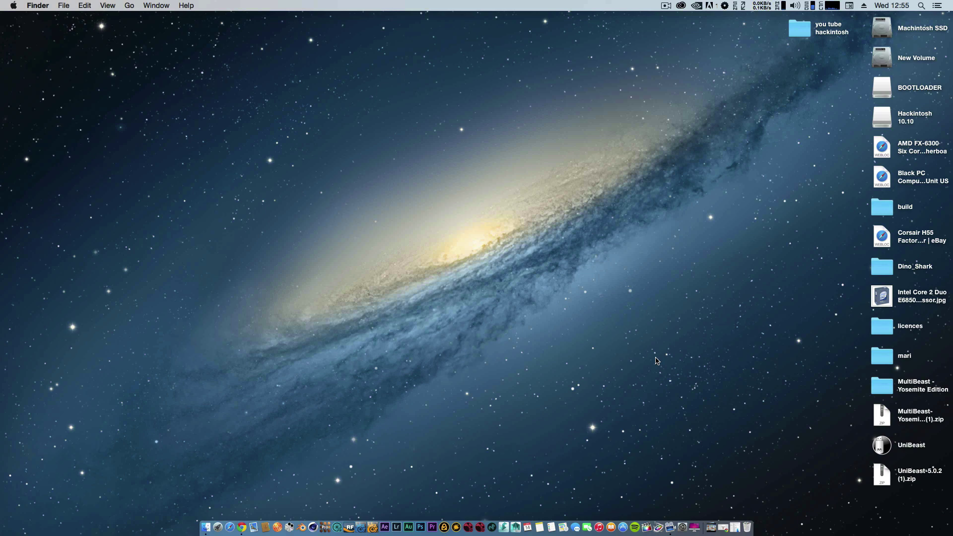
Step: Launch UniBeast past the Gatekeeper prompt, continue through Introduction and Read Me, and agree to the licence
{"action": "left_click", "coordinate": [886, 447]}
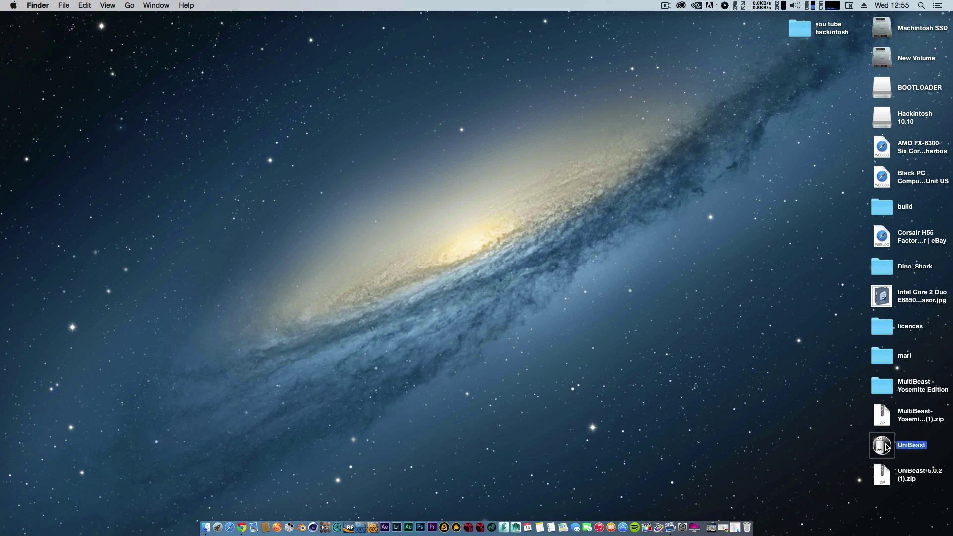
{"action": "double_click", "coordinate": [886, 446]}
{"action": "left_click", "coordinate": [567, 182]}
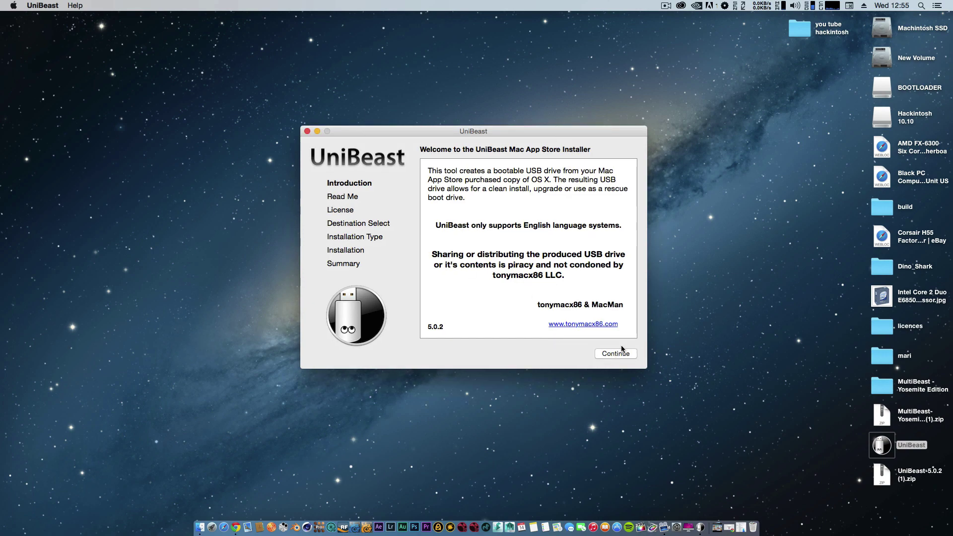
{"action": "left_click", "coordinate": [600, 355]}
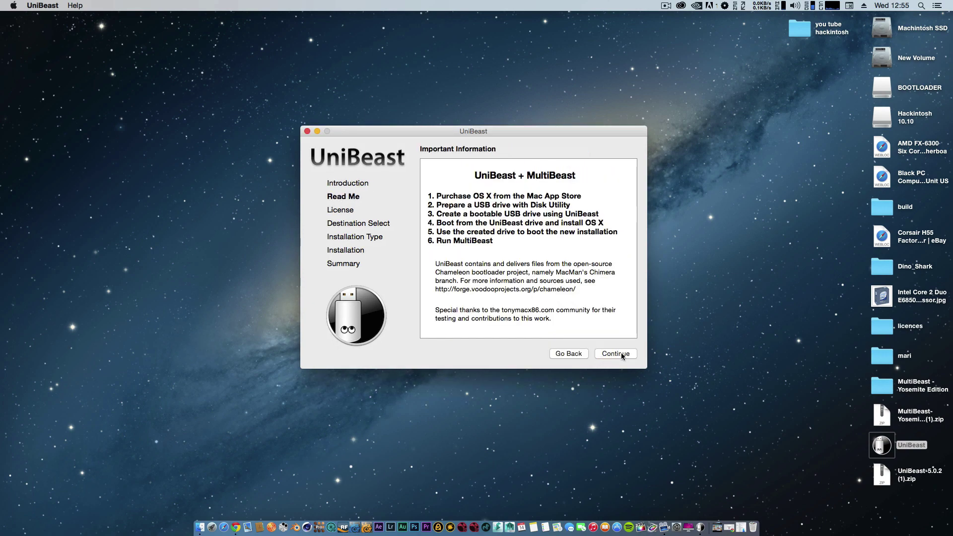
{"action": "left_click", "coordinate": [621, 354]}
{"action": "left_click", "coordinate": [623, 353]}
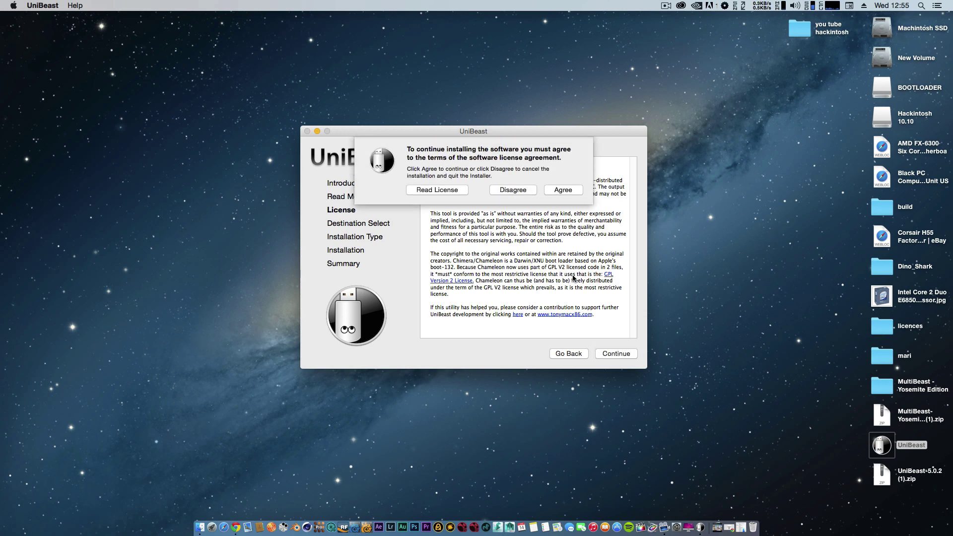
{"action": "left_click", "coordinate": [562, 190]}
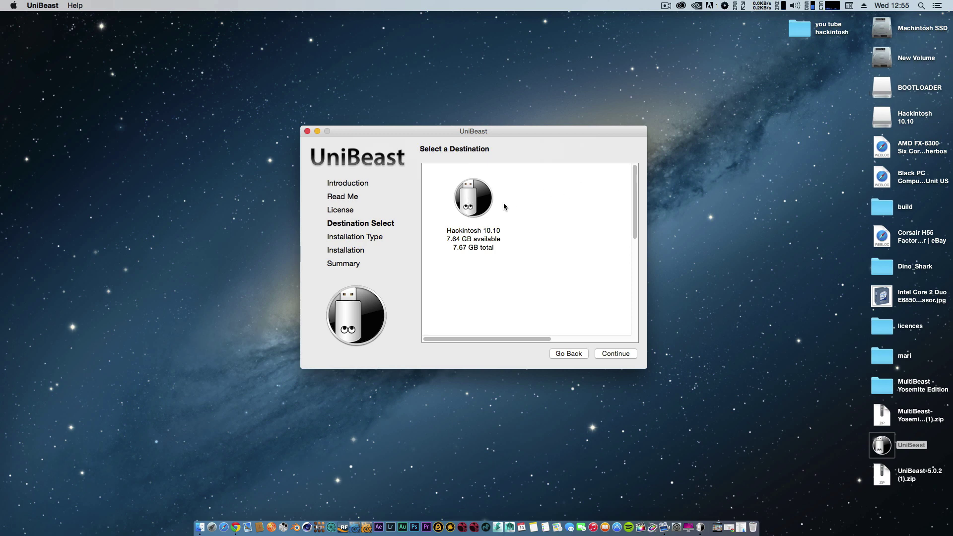
Step: Target the Hackintosh 10.10 drive, choose Yosemite with Legacy USB Support, and continue through verification
{"action": "left_click", "coordinate": [485, 204]}
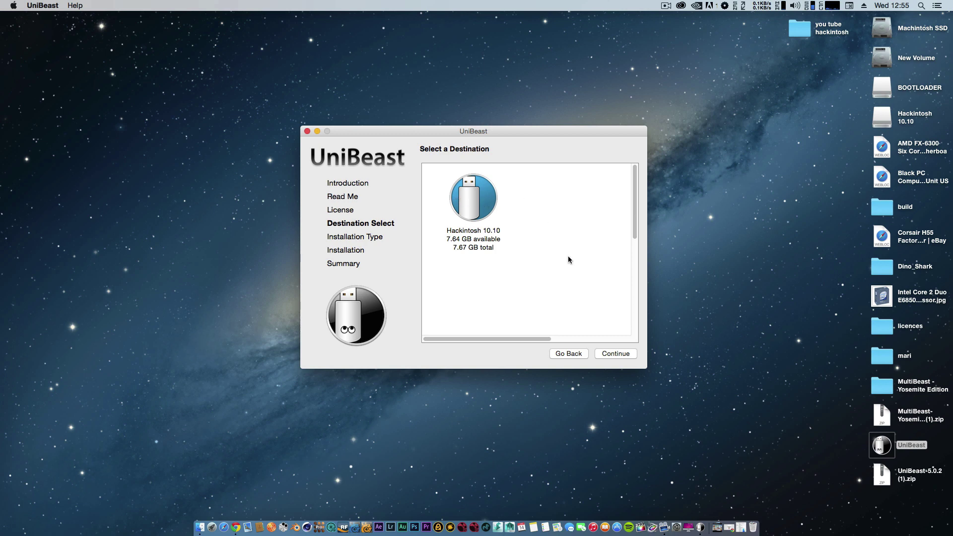
{"action": "left_click", "coordinate": [608, 353]}
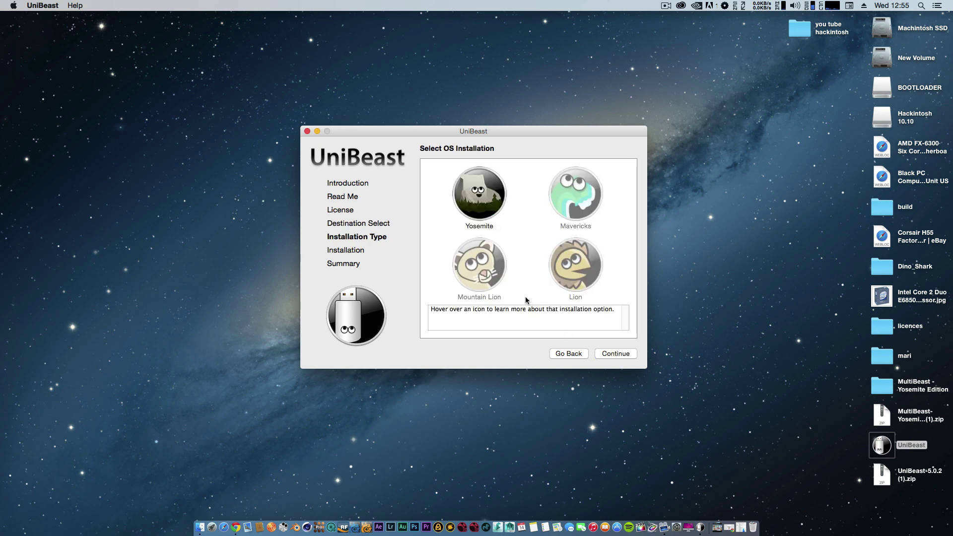
{"action": "mouse_move", "coordinate": [589, 188]}
{"action": "left_click", "coordinate": [478, 192]}
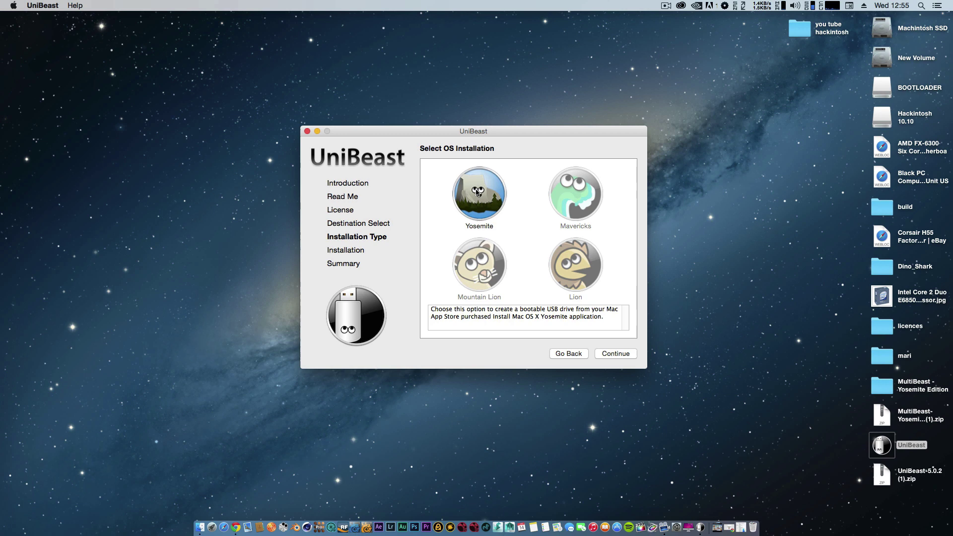
{"action": "left_click", "coordinate": [625, 355]}
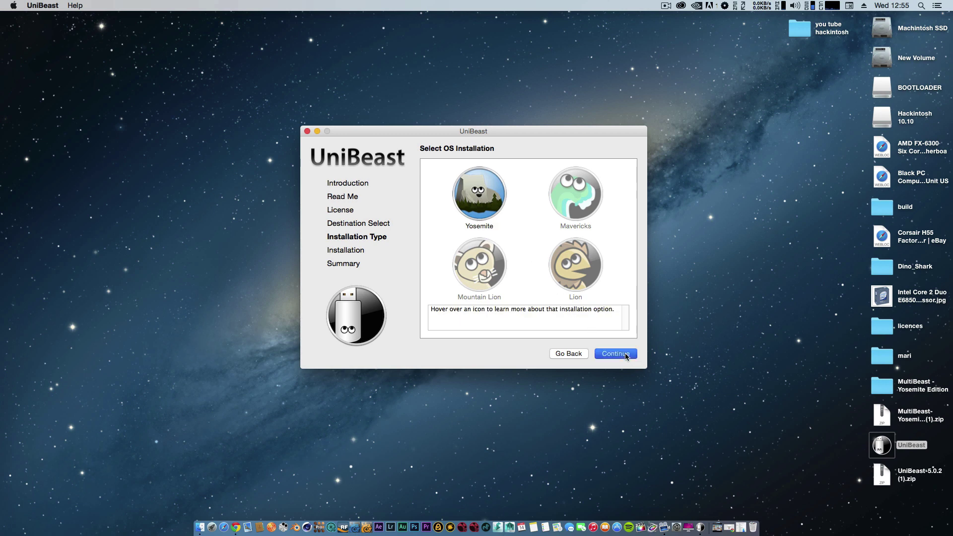
{"action": "left_click", "coordinate": [577, 229]}
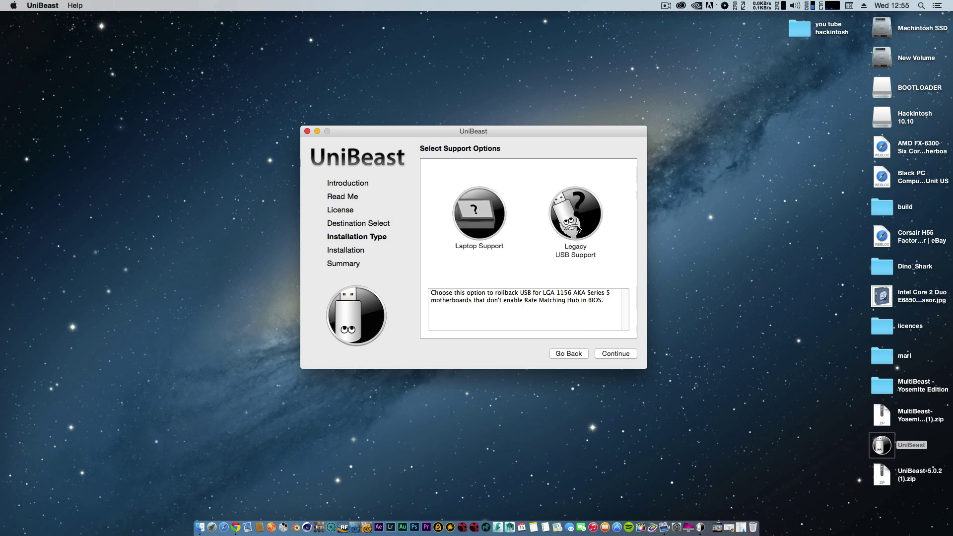
{"action": "left_click", "coordinate": [576, 208]}
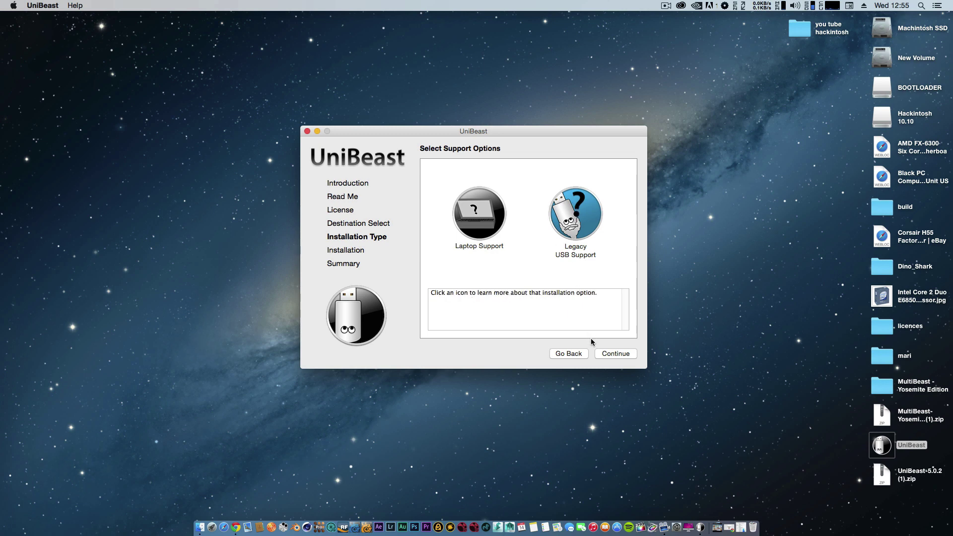
{"action": "left_click", "coordinate": [602, 353]}
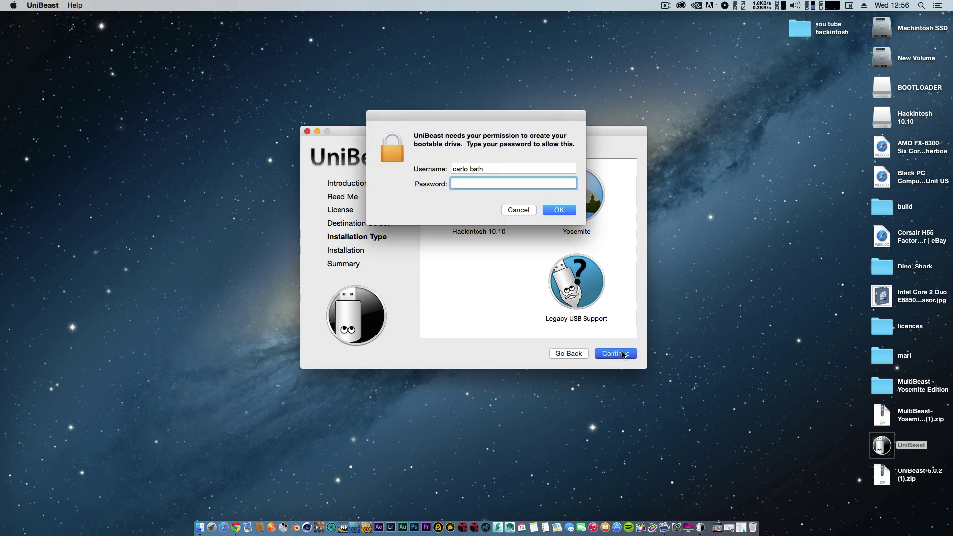
Step: Enter the account password to authorise the install, then move the UniBeast window higher
{"action": "type", "text": "•••••••••••••••"}
{"action": "left_click", "coordinate": [568, 212]}
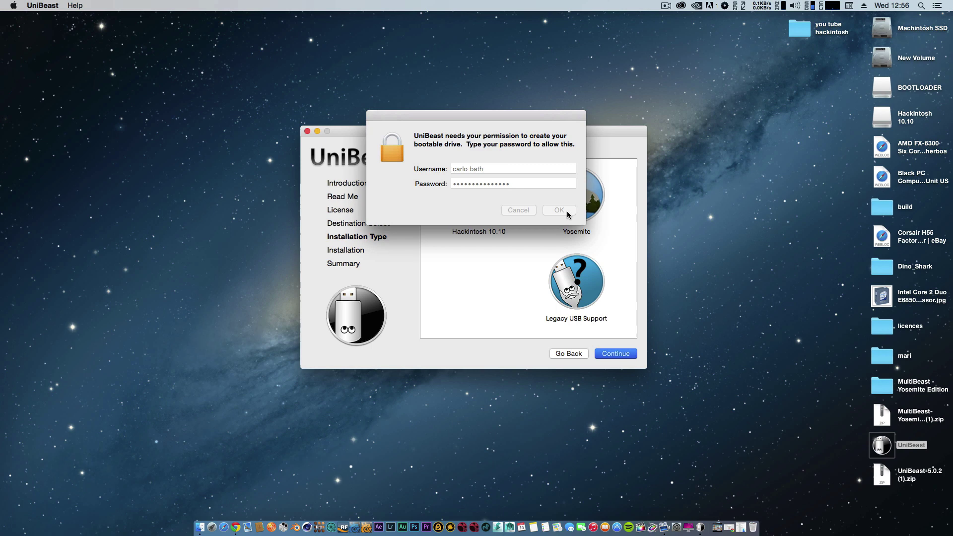
{"action": "left_click_drag", "start_coordinate": [529, 128], "coordinate": [531, 82]}
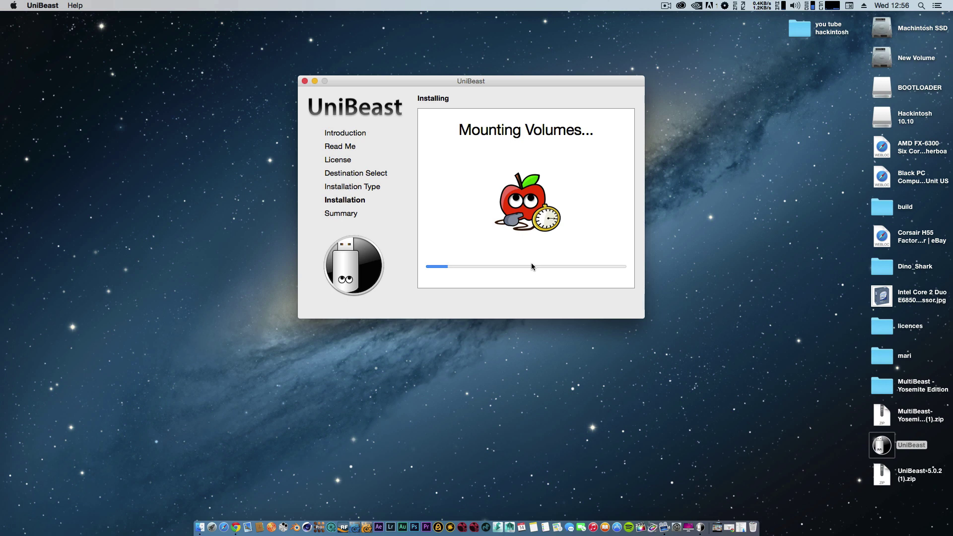
Step: Wait for copying to finish with Install Succeeded, then close the UniBeast window
{"action": "left_click_drag", "start_coordinate": [516, 85], "coordinate": [517, 94]}
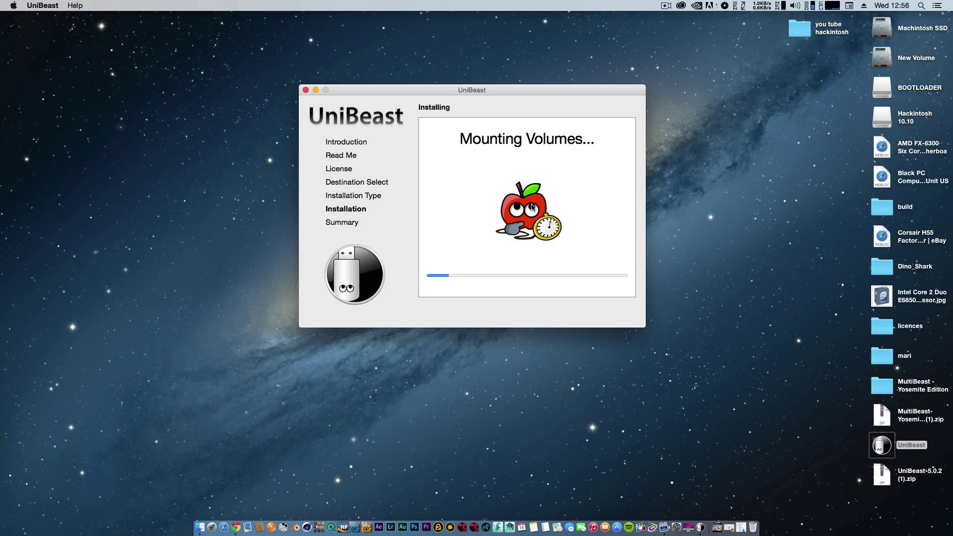
{"action": "left_click_drag", "start_coordinate": [516, 91], "coordinate": [517, 86]}
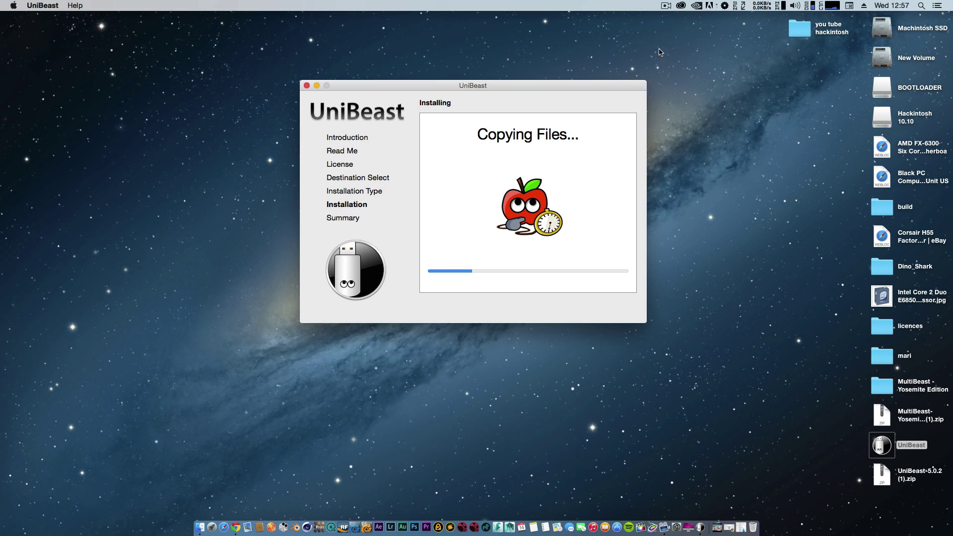
{"action": "left_click", "coordinate": [666, 6]}
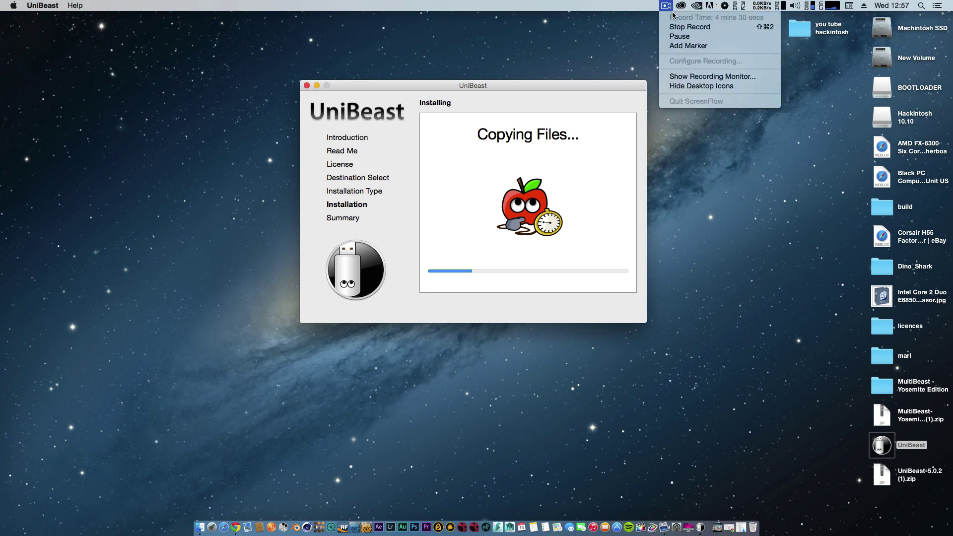
{"action": "left_click", "coordinate": [670, 39]}
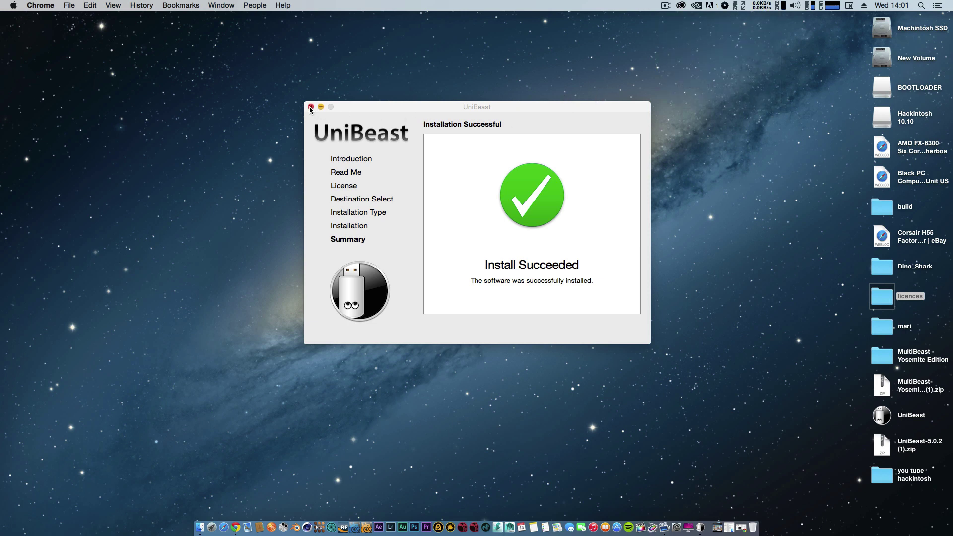
{"action": "left_click_drag", "start_coordinate": [407, 107], "coordinate": [407, 102]}
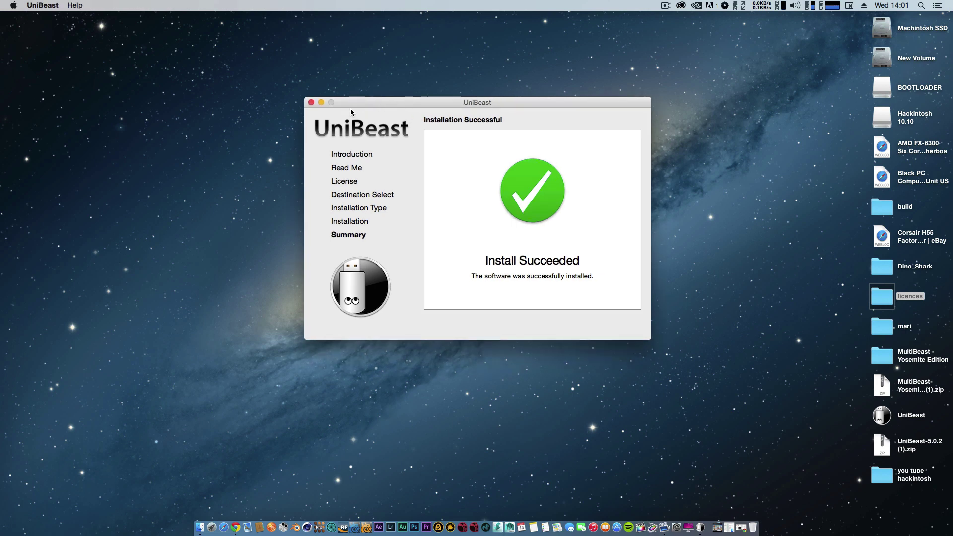
{"action": "left_click", "coordinate": [312, 102]}
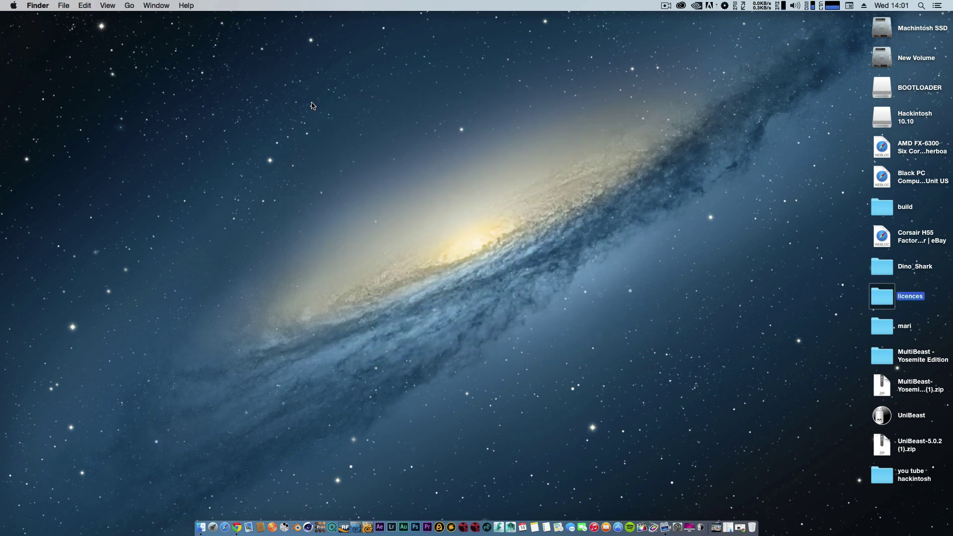
Step: Copy the MultiBeast - Yosemite Edition folder onto the opened Hackintosh 10.10 drive
{"action": "double_click", "coordinate": [876, 113]}
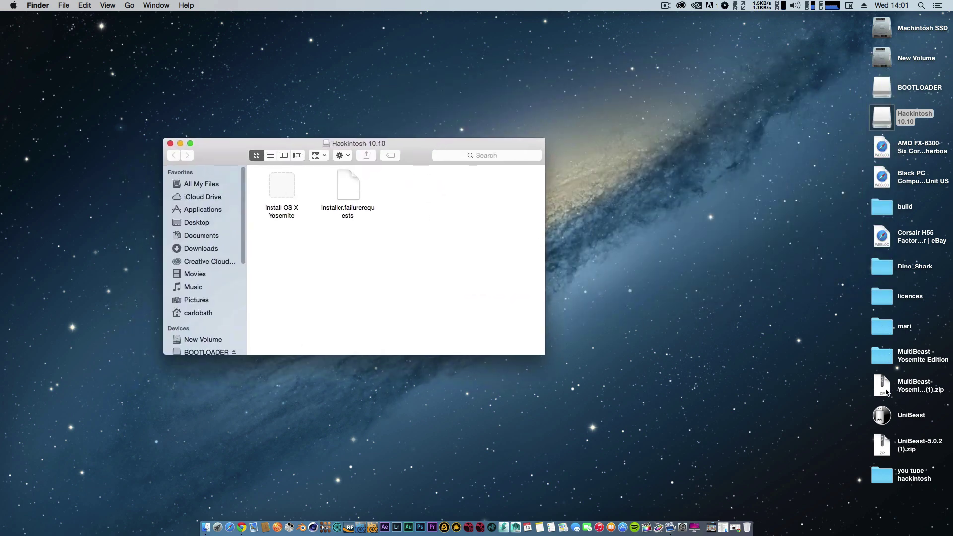
{"action": "left_click_drag", "start_coordinate": [882, 356], "coordinate": [418, 193]}
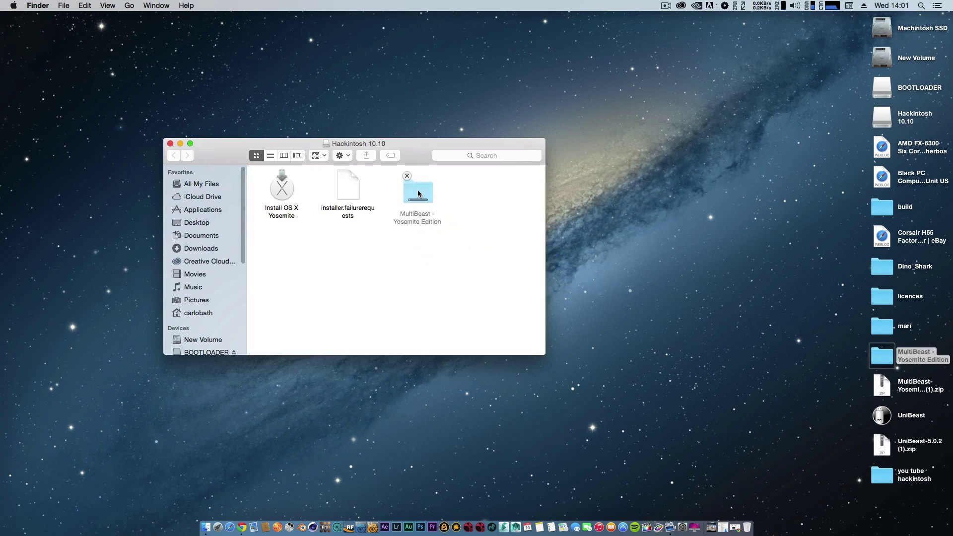